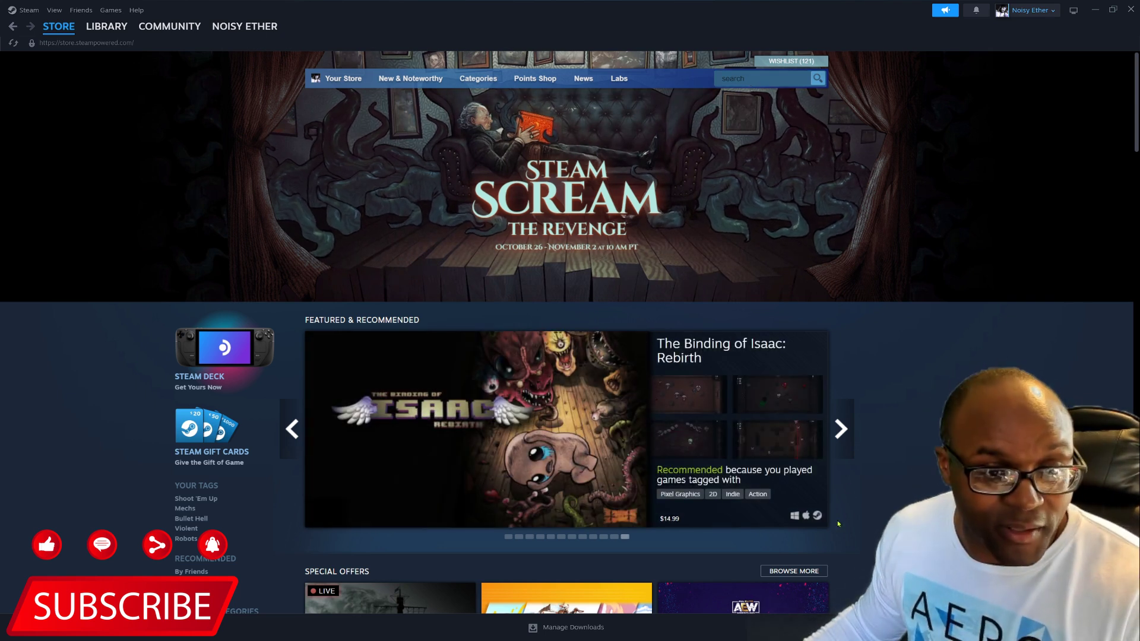
Step the Featured & Recommended carousel back through earlier games until CRYMACHINA is shown.
{"action": "left_click", "coordinate": [847, 459]}
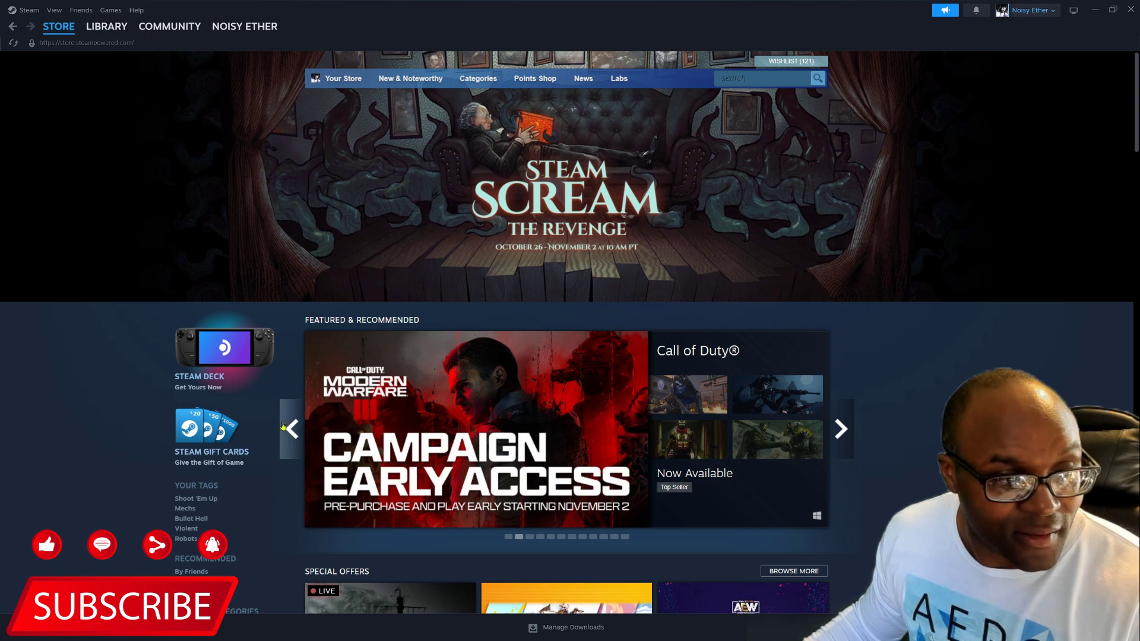
{"action": "left_click", "coordinate": [284, 429]}
{"action": "left_click", "coordinate": [285, 429]}
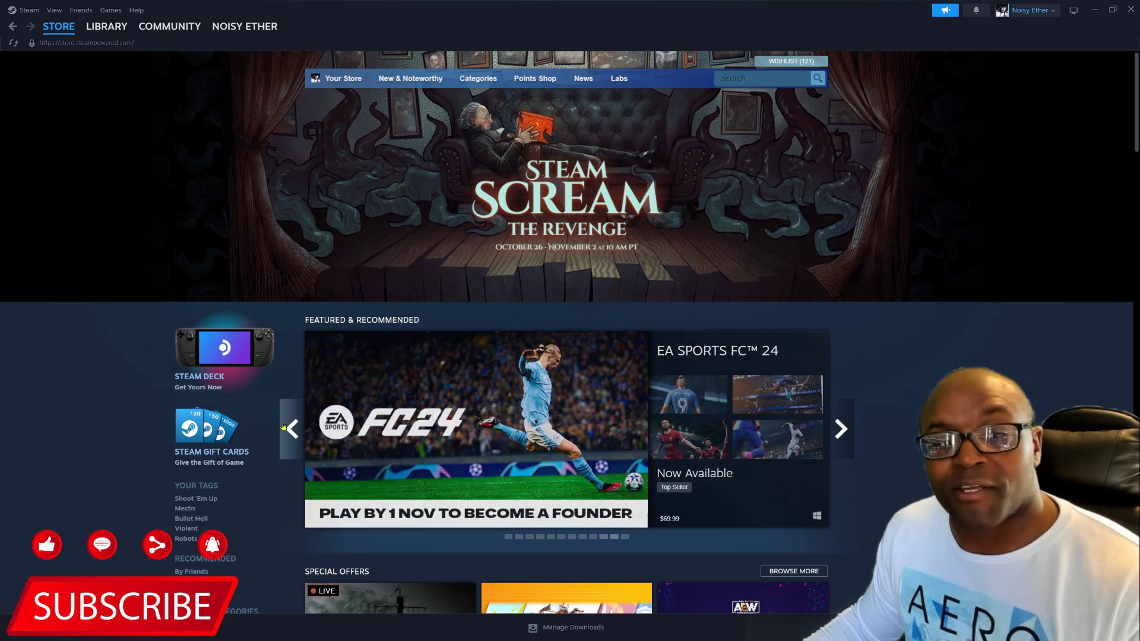
{"action": "left_click", "coordinate": [284, 429]}
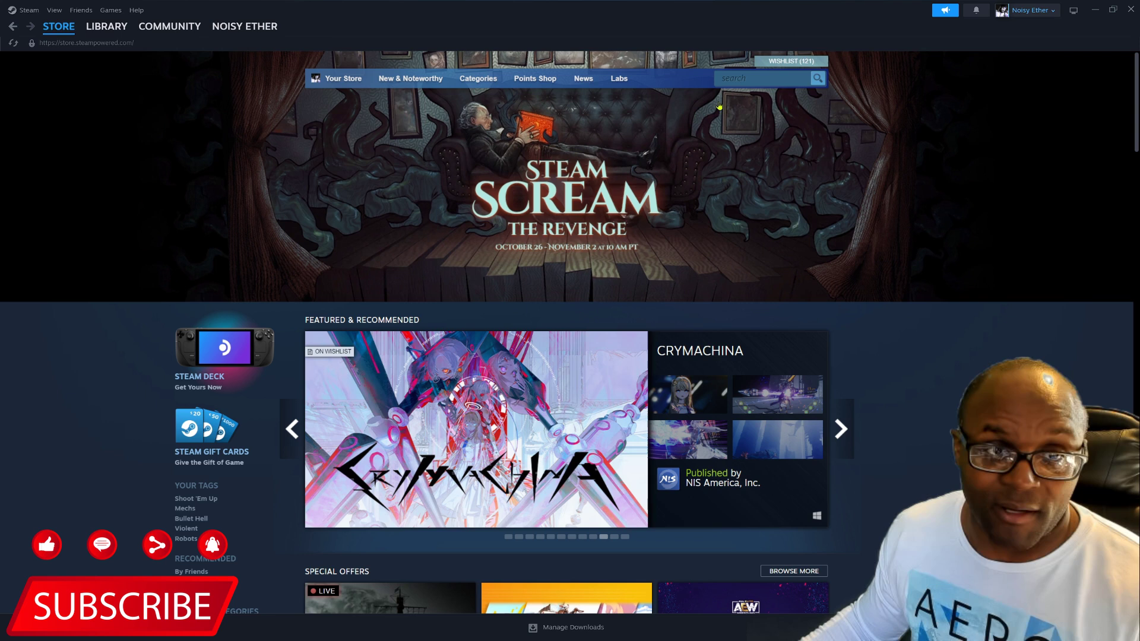
{"action": "type", "text": "metal"}
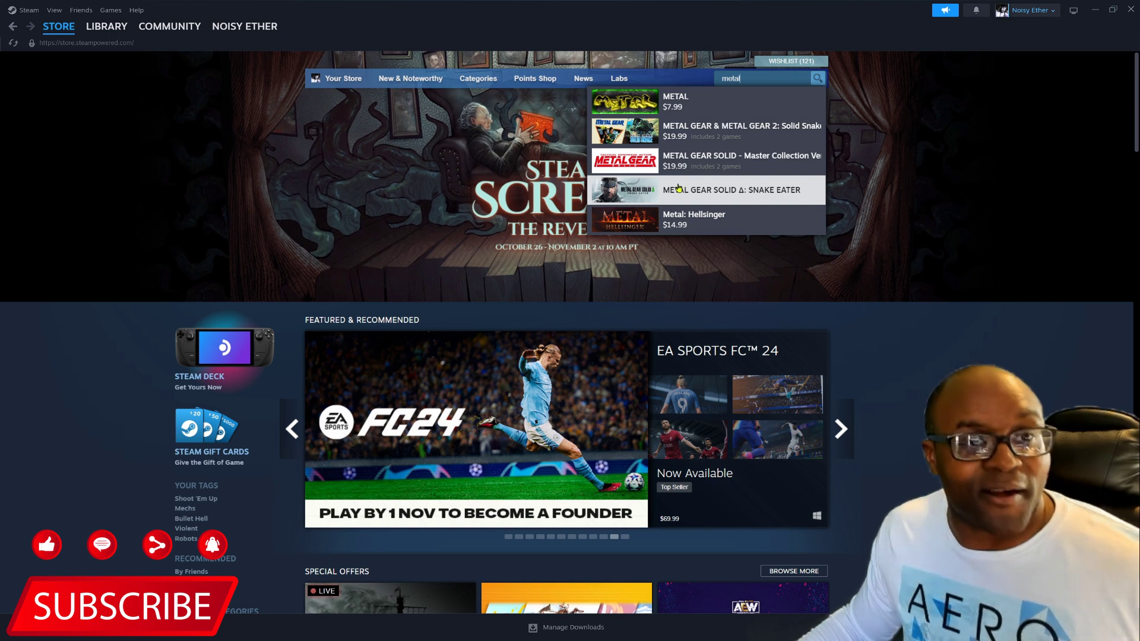
Choose the METAL GEAR & METAL GEAR 2: Solid Snake suggestion from the 'metal' search results.
{"action": "key", "text": "Up"}
{"action": "key", "text": "Up"}
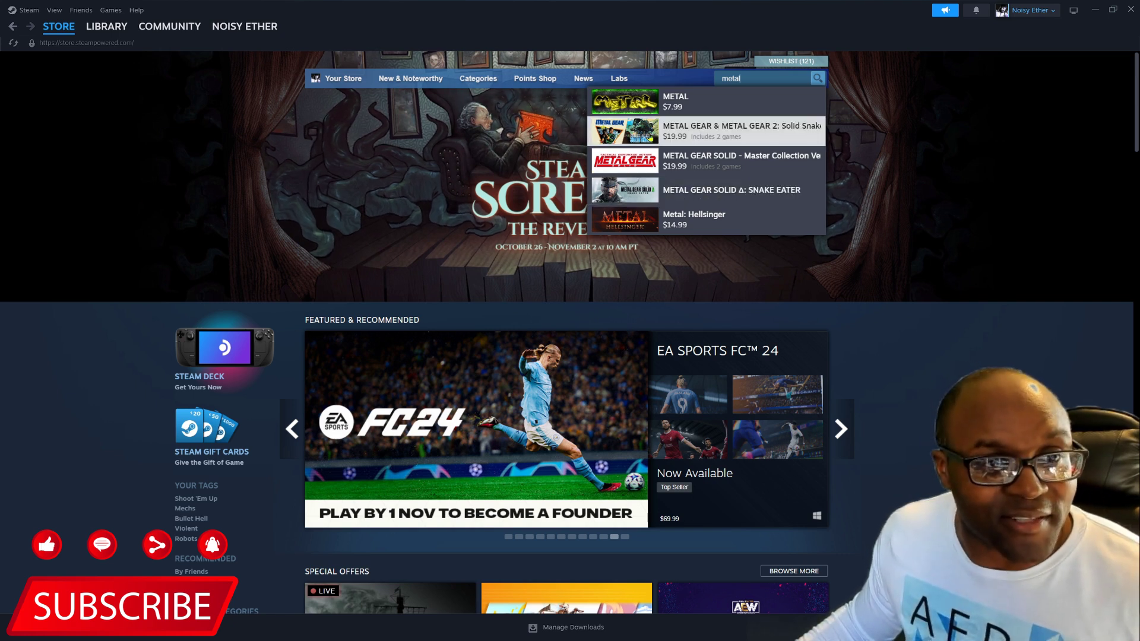
{"action": "left_click", "coordinate": [704, 140]}
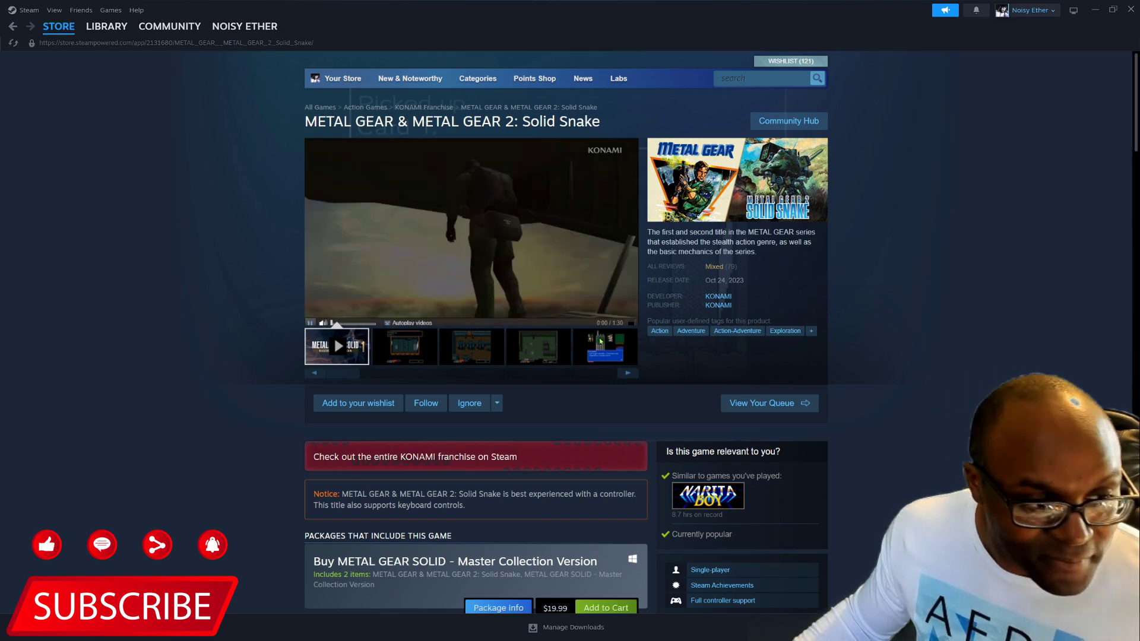
{"action": "scroll", "coordinate": [471, 424], "scroll_direction": "down", "scroll_amount": 3}
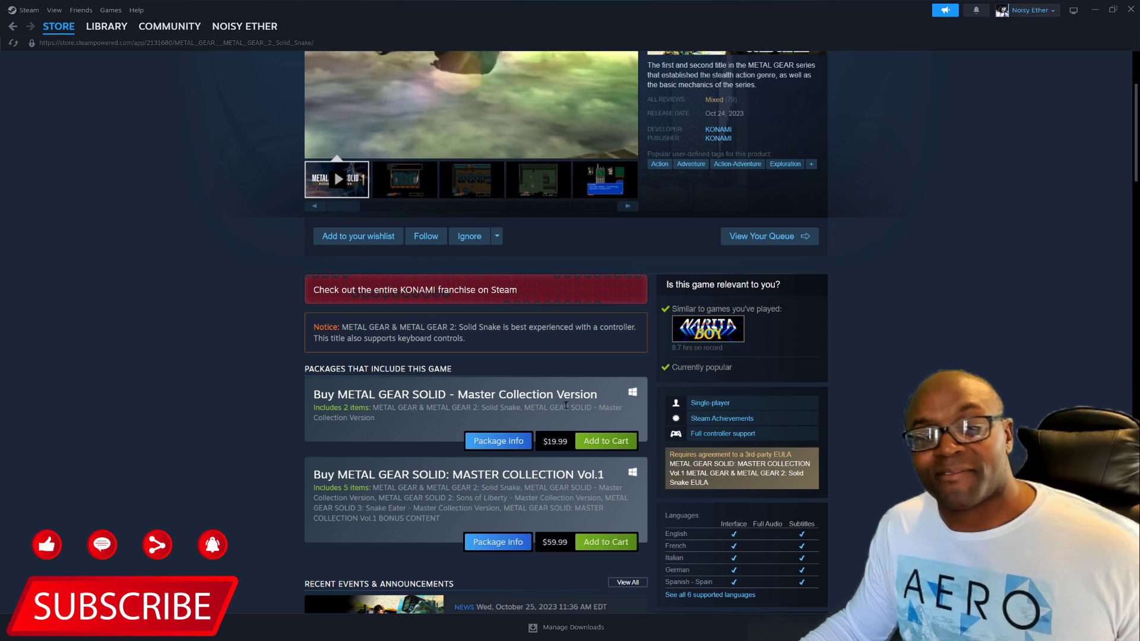
{"action": "scroll", "coordinate": [583, 403], "scroll_direction": "down", "scroll_amount": 3}
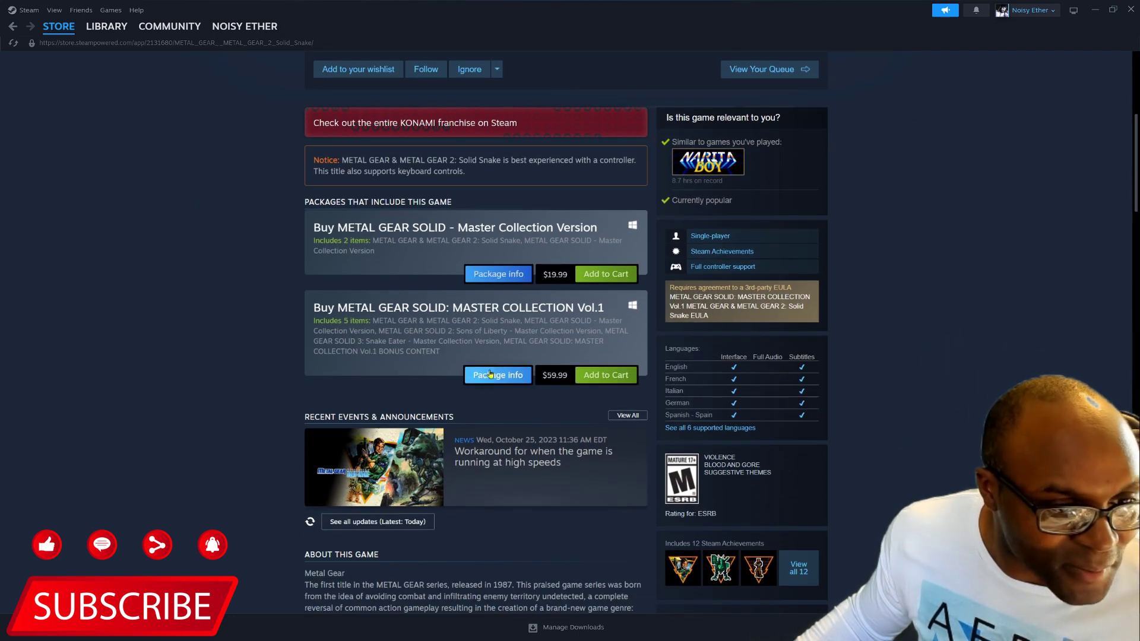
{"action": "scroll", "coordinate": [490, 374], "scroll_direction": "up", "scroll_amount": 2}
{"action": "scroll", "coordinate": [518, 362], "scroll_direction": "up", "scroll_amount": 4}
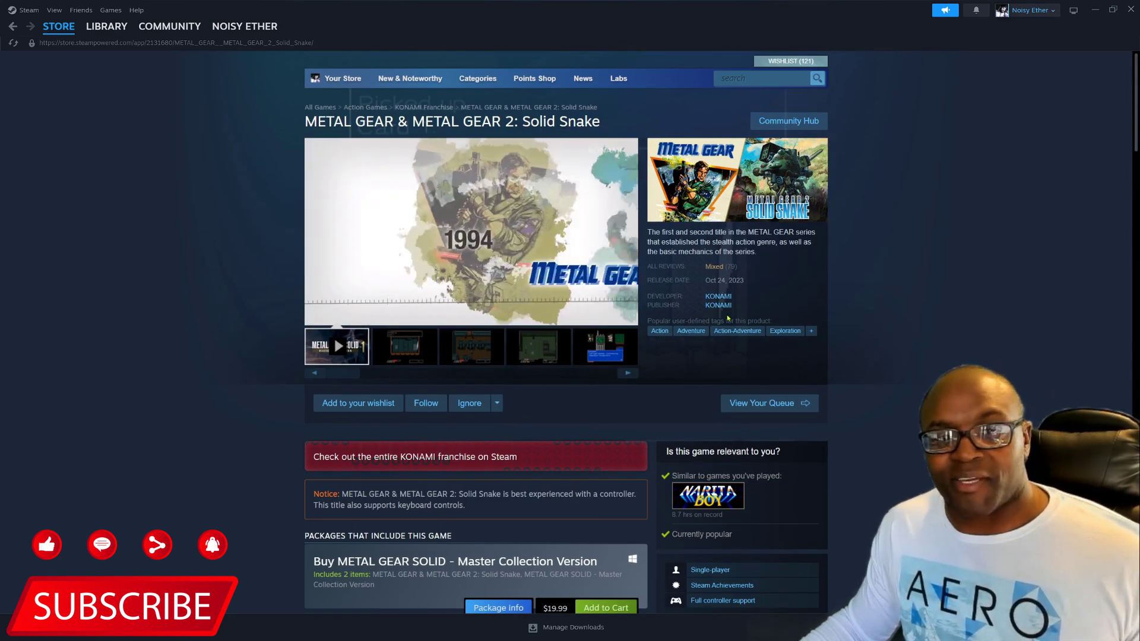
{"action": "scroll", "coordinate": [443, 449], "scroll_direction": "down", "scroll_amount": 3}
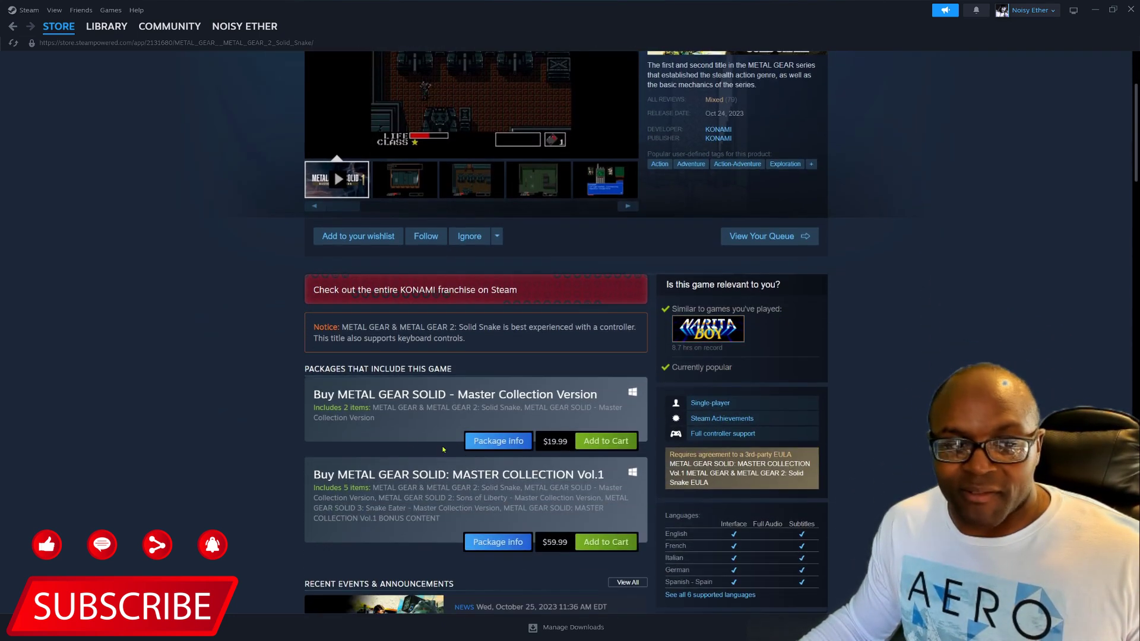
{"action": "scroll", "coordinate": [585, 473], "scroll_direction": "down", "scroll_amount": 2}
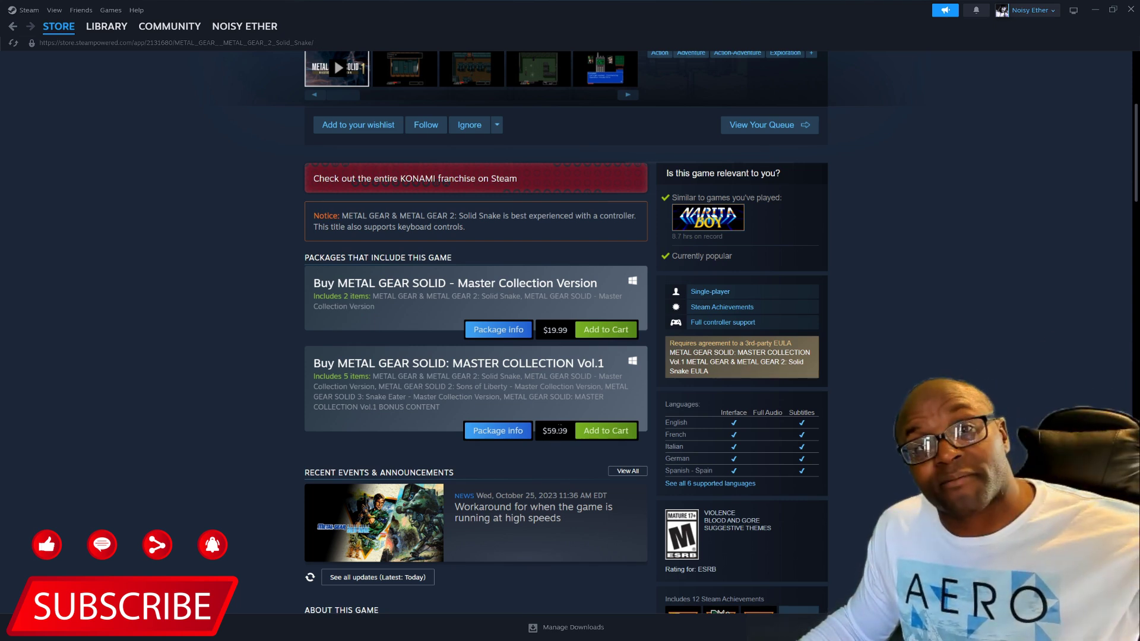
View Package info for the $59.99 Master Collection Vol.1 and confirm the birth date on the age check.
{"action": "left_click", "coordinate": [499, 433]}
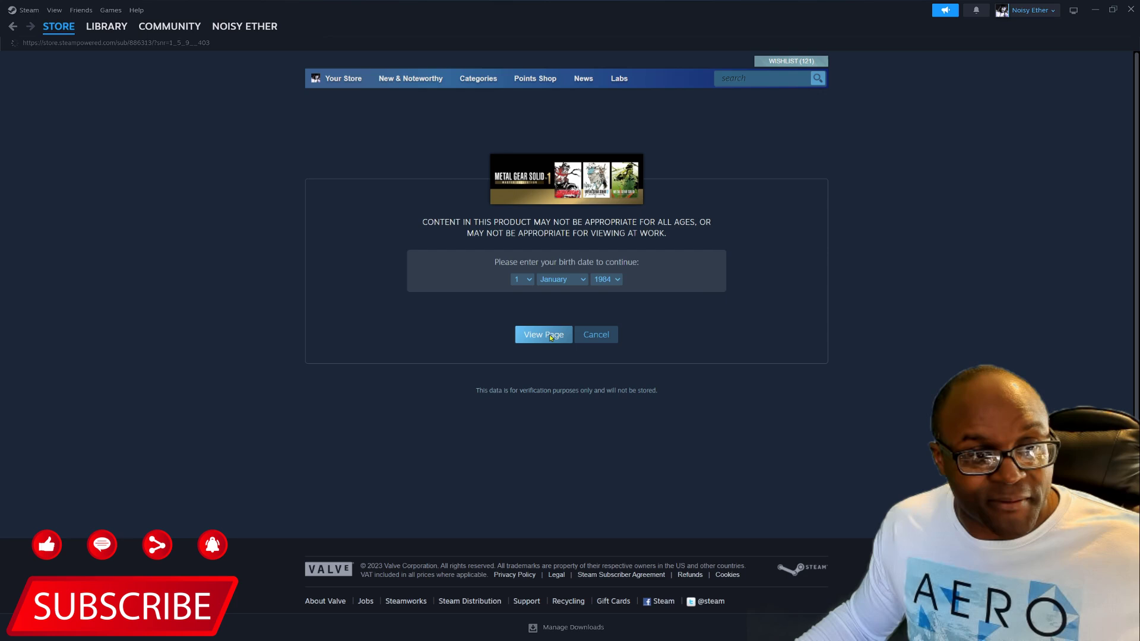
{"action": "left_click", "coordinate": [543, 334]}
{"action": "scroll", "coordinate": [373, 302], "scroll_direction": "down", "scroll_amount": 2}
{"action": "scroll", "coordinate": [373, 303], "scroll_direction": "down", "scroll_amount": 3}
{"action": "scroll", "coordinate": [374, 302], "scroll_direction": "down", "scroll_amount": 1}
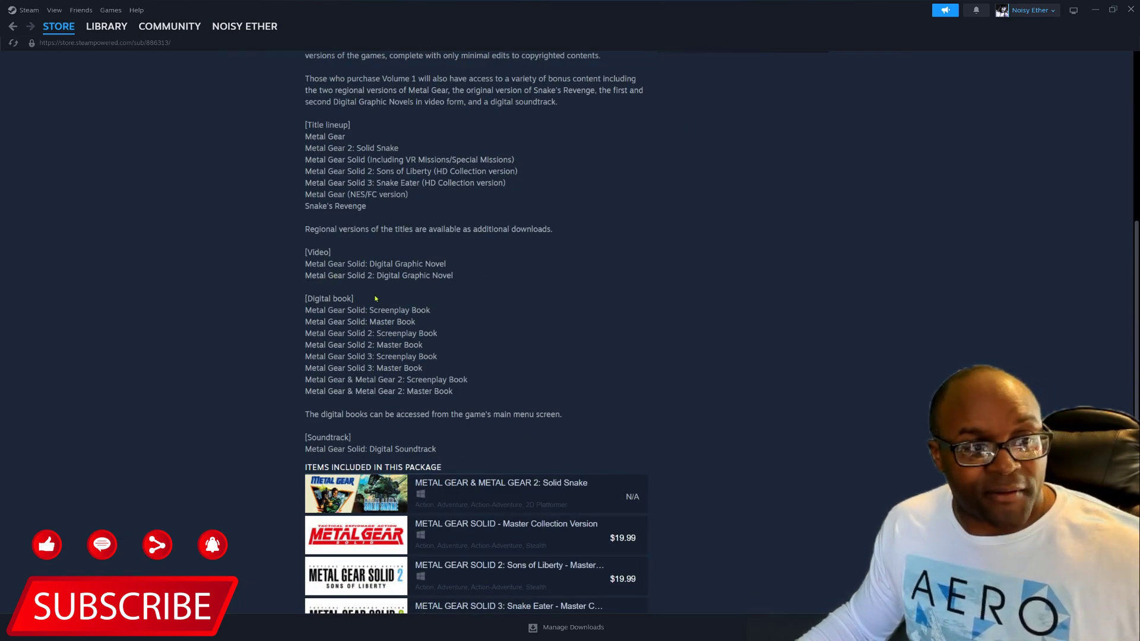
{"action": "scroll", "coordinate": [376, 299], "scroll_direction": "down", "scroll_amount": 2}
{"action": "scroll", "coordinate": [418, 355], "scroll_direction": "down", "scroll_amount": 1}
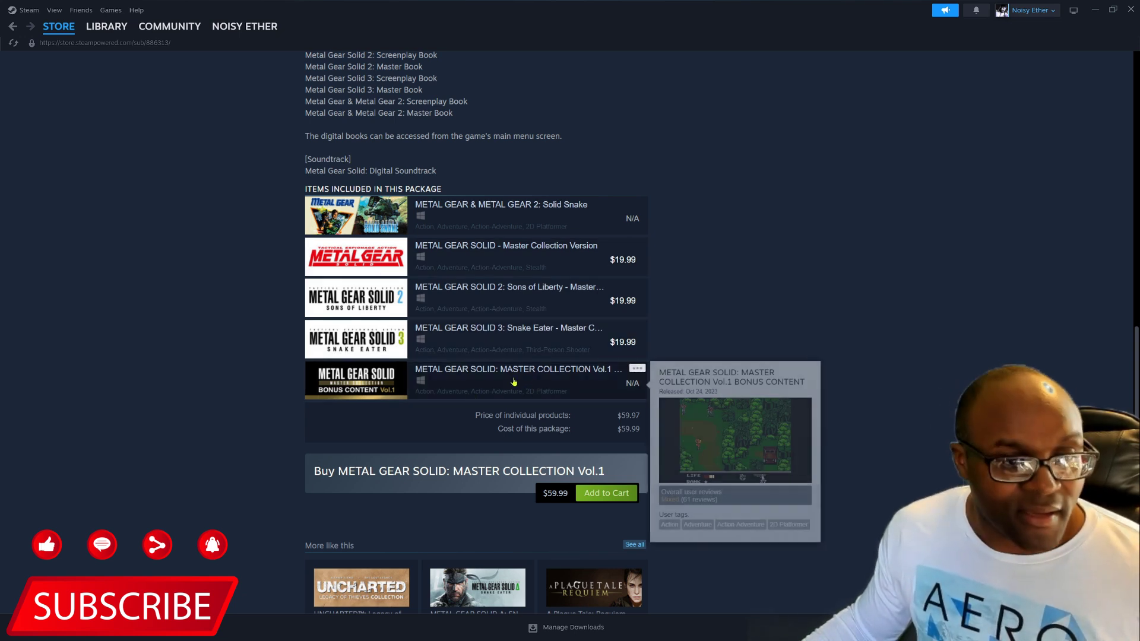
Go to the Master Collection Vol.1 Bonus Content item's store page from the package's item list.
{"action": "left_click", "coordinate": [428, 393]}
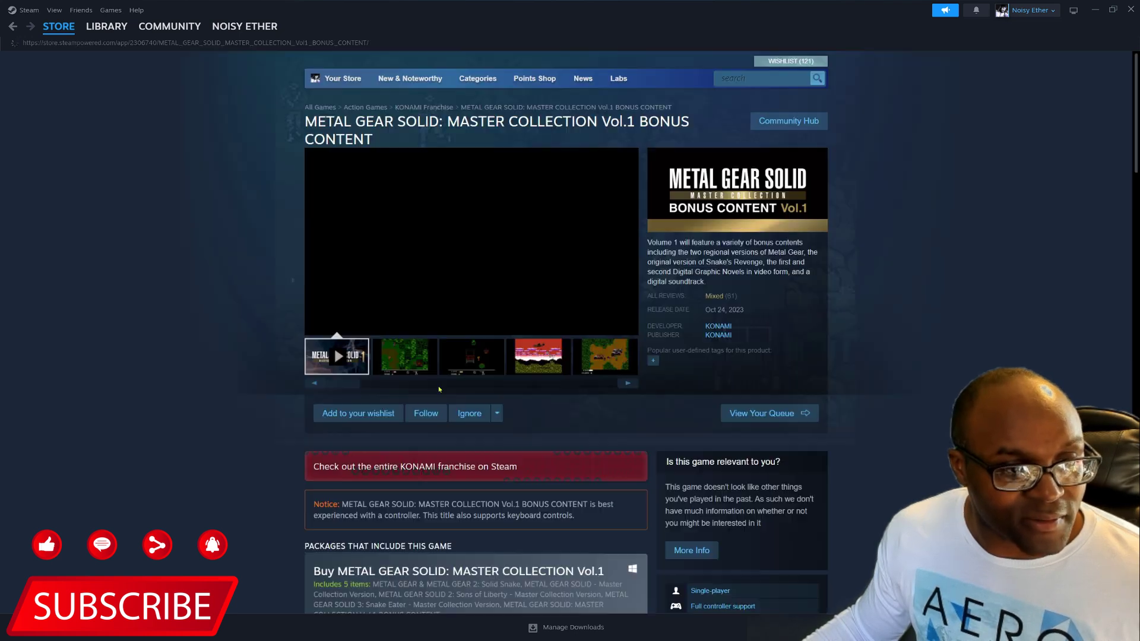
{"action": "scroll", "coordinate": [428, 392], "scroll_direction": "down", "scroll_amount": 2}
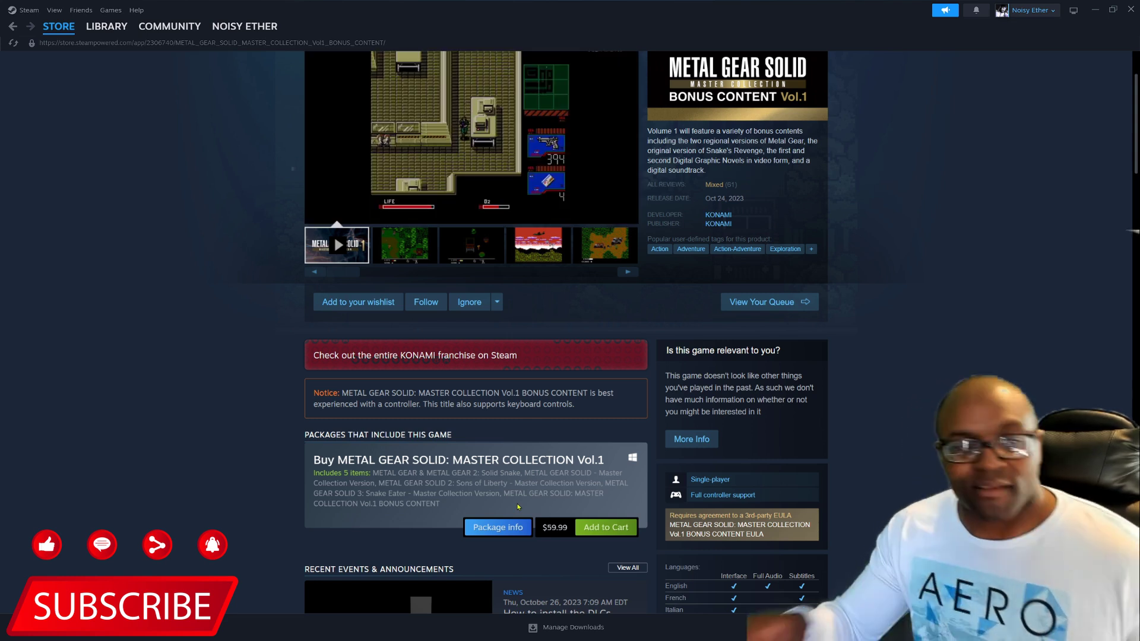
{"action": "scroll", "coordinate": [598, 517], "scroll_direction": "up", "scroll_amount": 2}
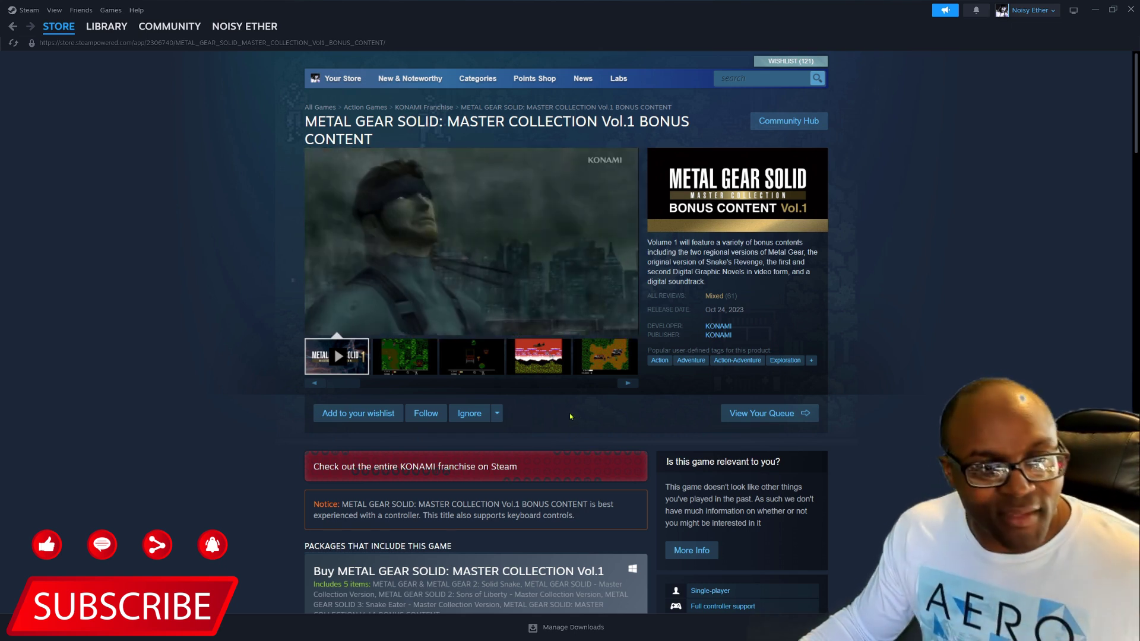
{"action": "scroll", "coordinate": [595, 500], "scroll_direction": "down", "scroll_amount": 2}
{"action": "scroll", "coordinate": [594, 500], "scroll_direction": "down", "scroll_amount": 1}
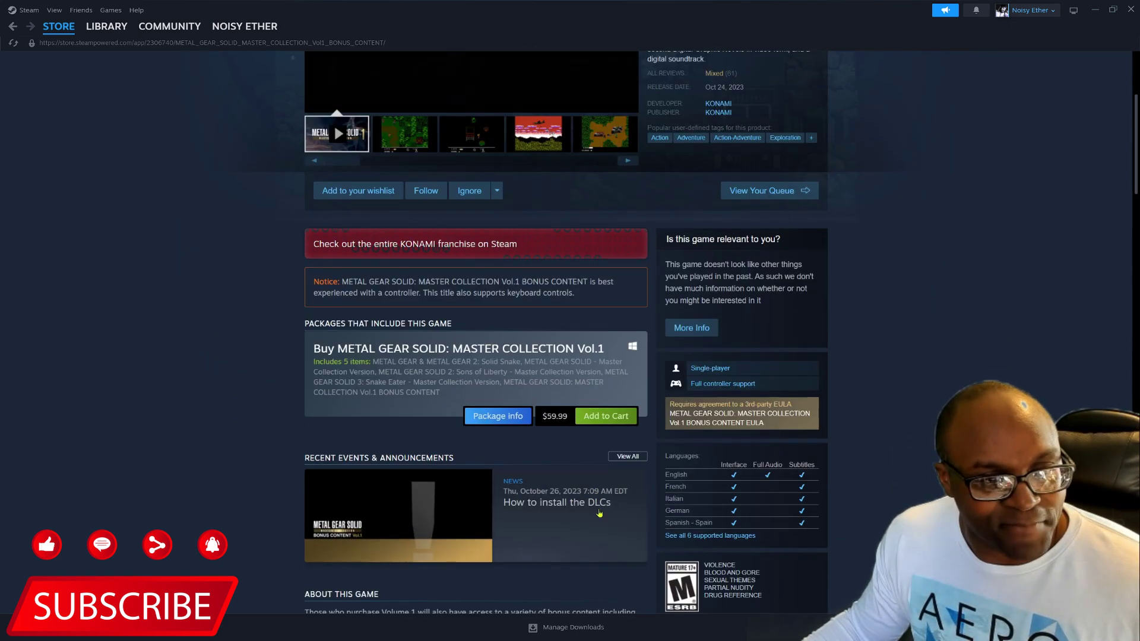
{"action": "scroll", "coordinate": [595, 500], "scroll_direction": "up", "scroll_amount": 2}
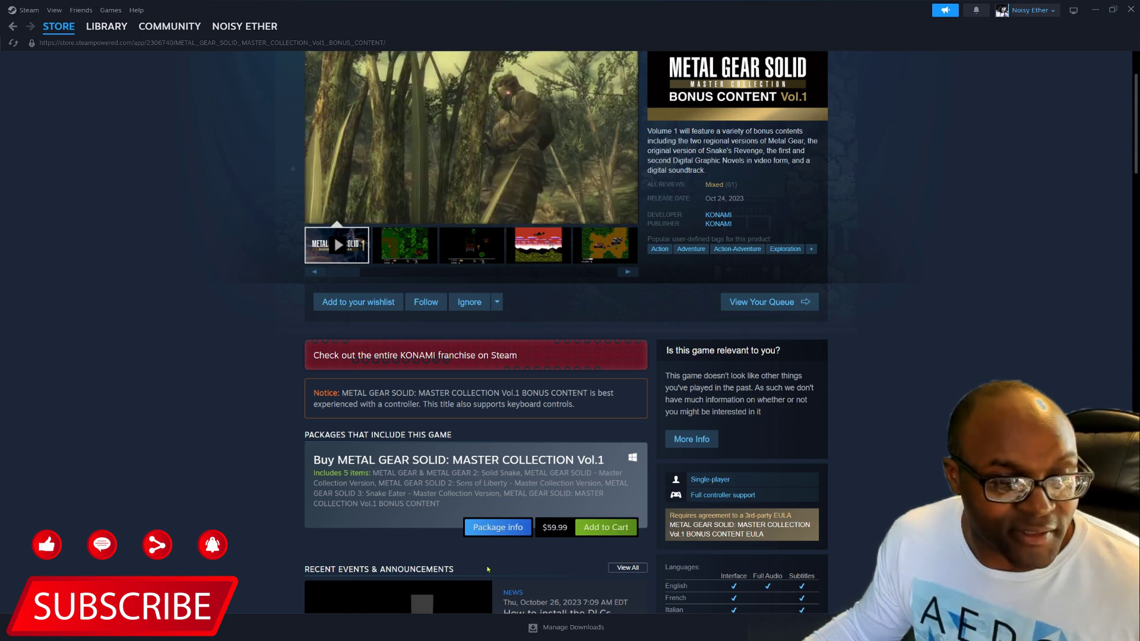
{"action": "scroll", "coordinate": [519, 551], "scroll_direction": "up", "scroll_amount": 2}
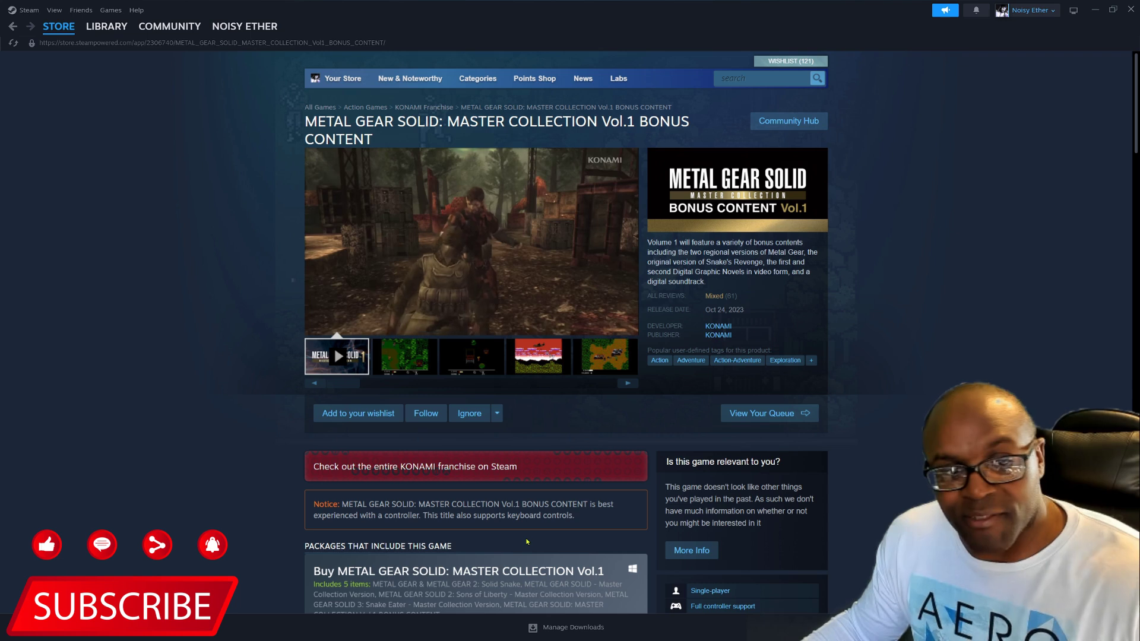
{"action": "scroll", "coordinate": [528, 541], "scroll_direction": "down", "scroll_amount": 1}
{"action": "scroll", "coordinate": [529, 541], "scroll_direction": "down", "scroll_amount": 3}
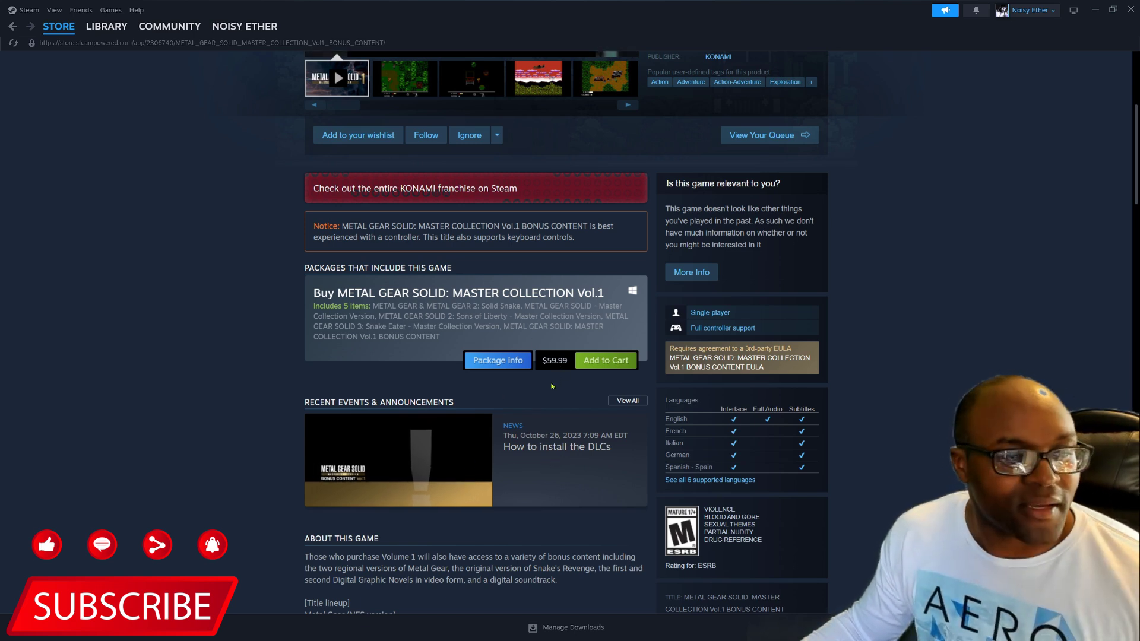
{"action": "scroll", "coordinate": [551, 390], "scroll_direction": "down", "scroll_amount": 3}
{"action": "scroll", "coordinate": [551, 390], "scroll_direction": "up", "scroll_amount": 5}
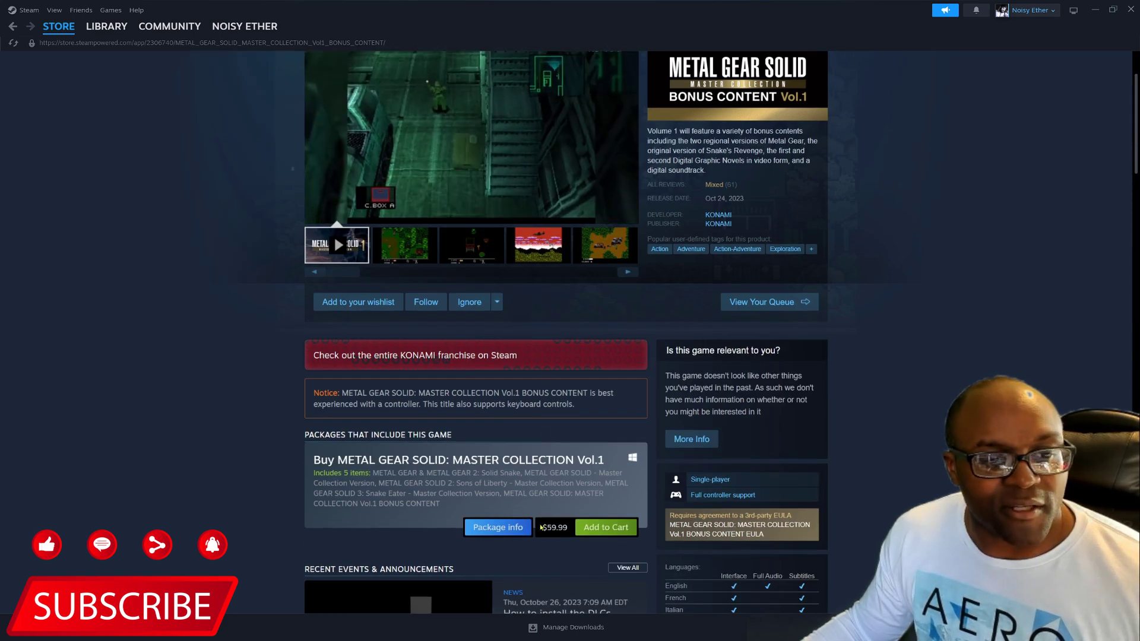